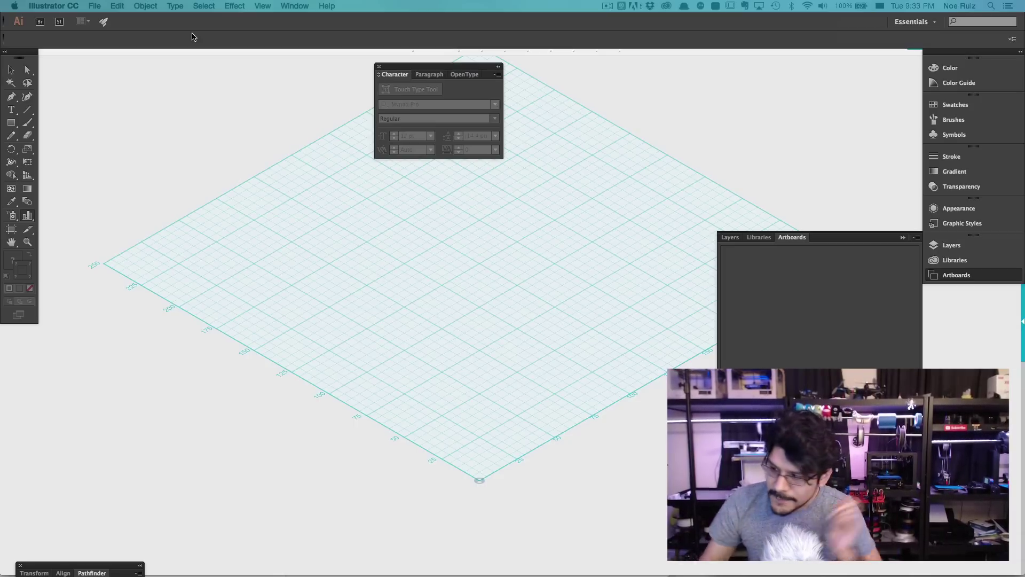
Create a new 100×100 mm document and draw a rectangle on its artboard
key(super+n)
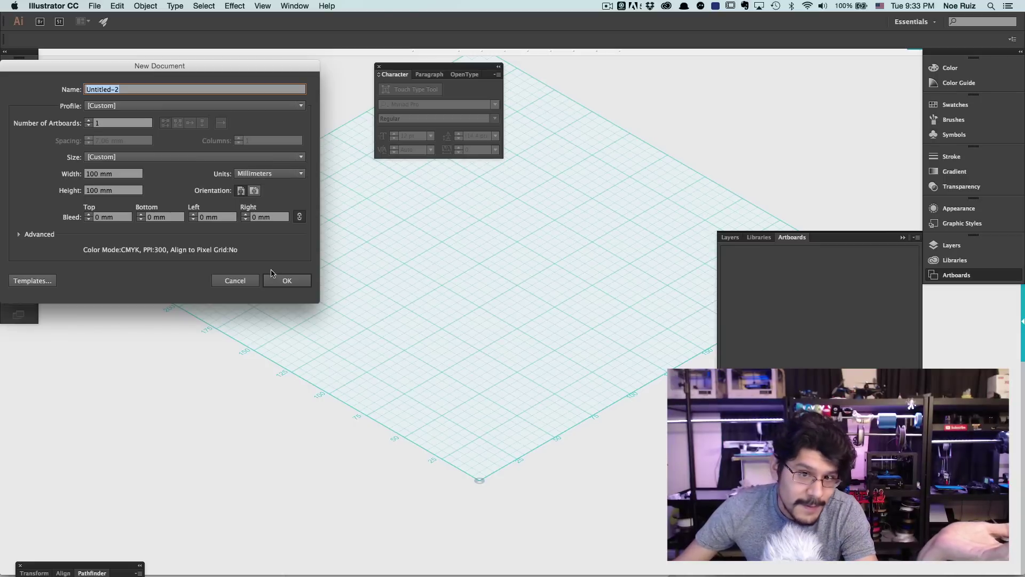
click(287, 280)
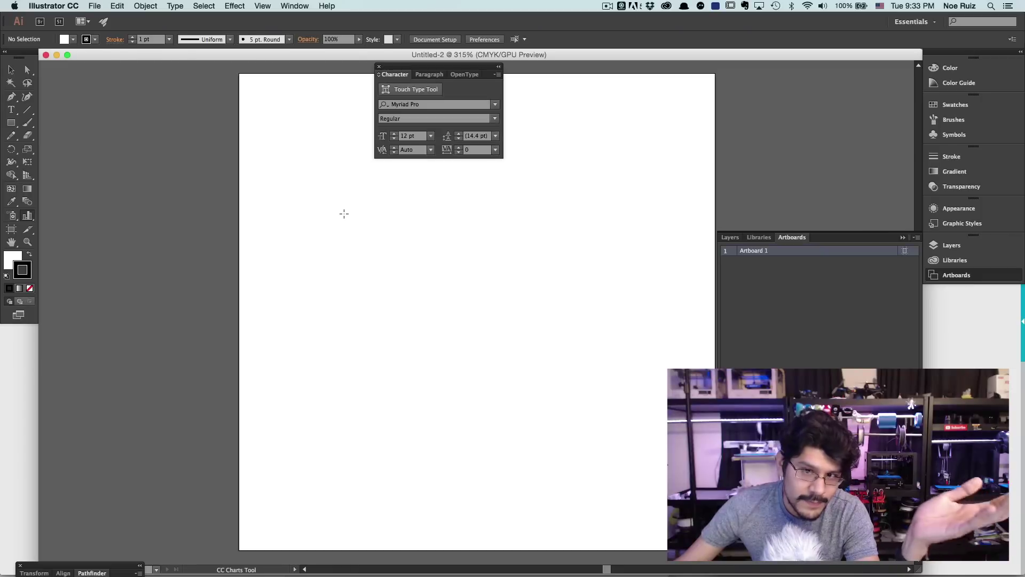
drag(333, 193, 595, 324)
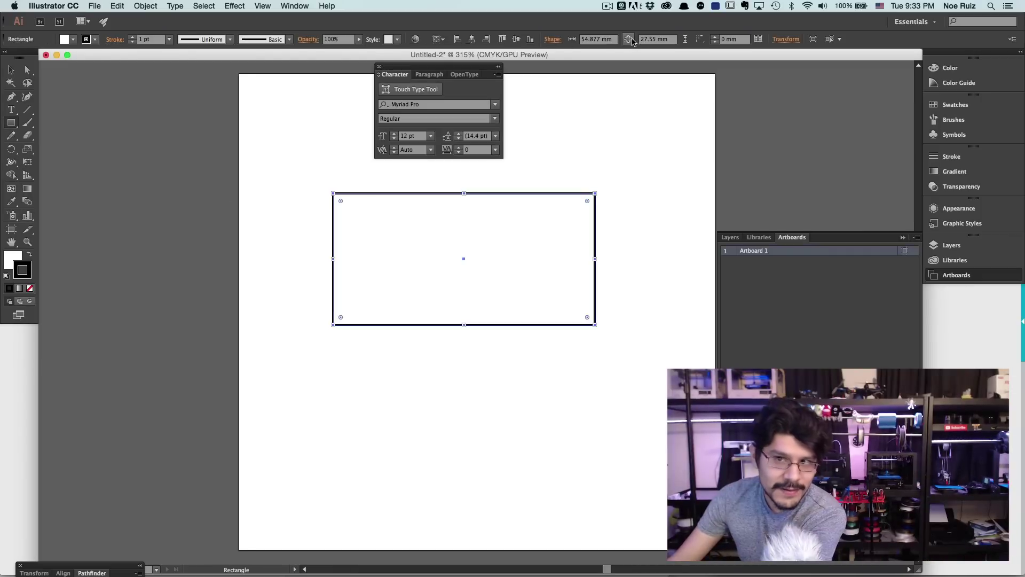
Size the rectangle to 100×100 mm and centre it horizontally and vertically on the artboard
click(610, 39)
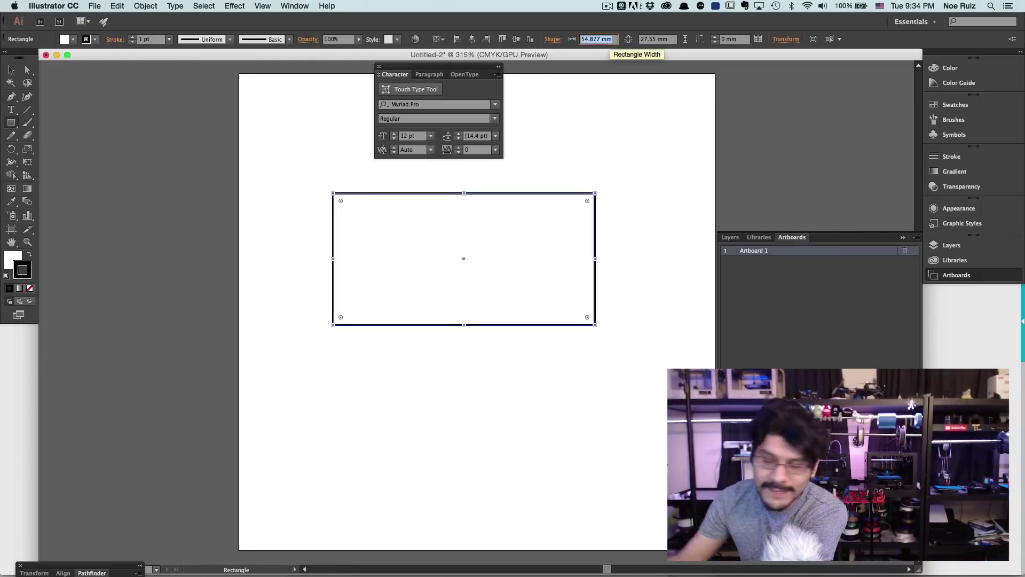
text(100)
key(Tab)
text(1)
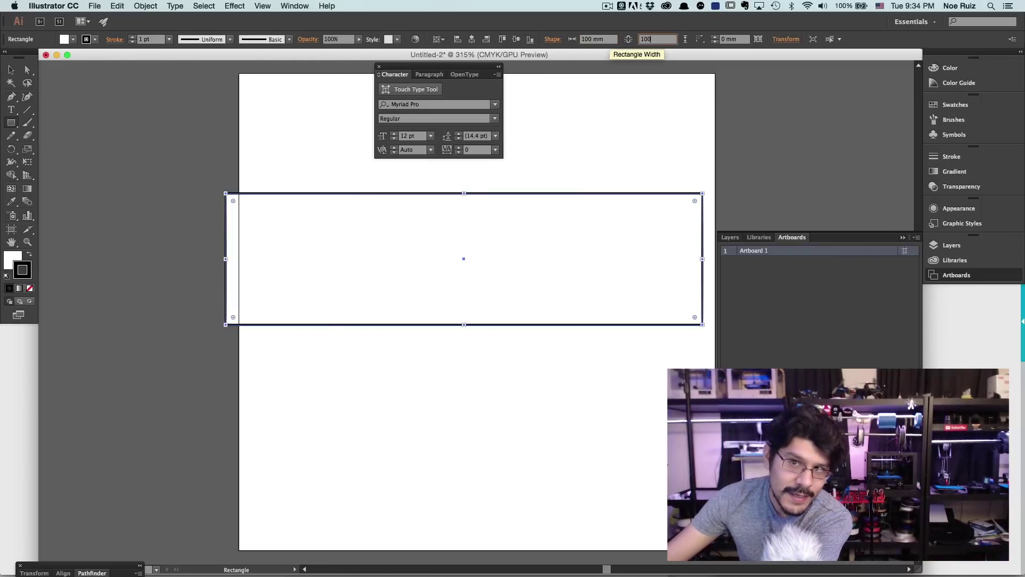
text(00)
key(Return)
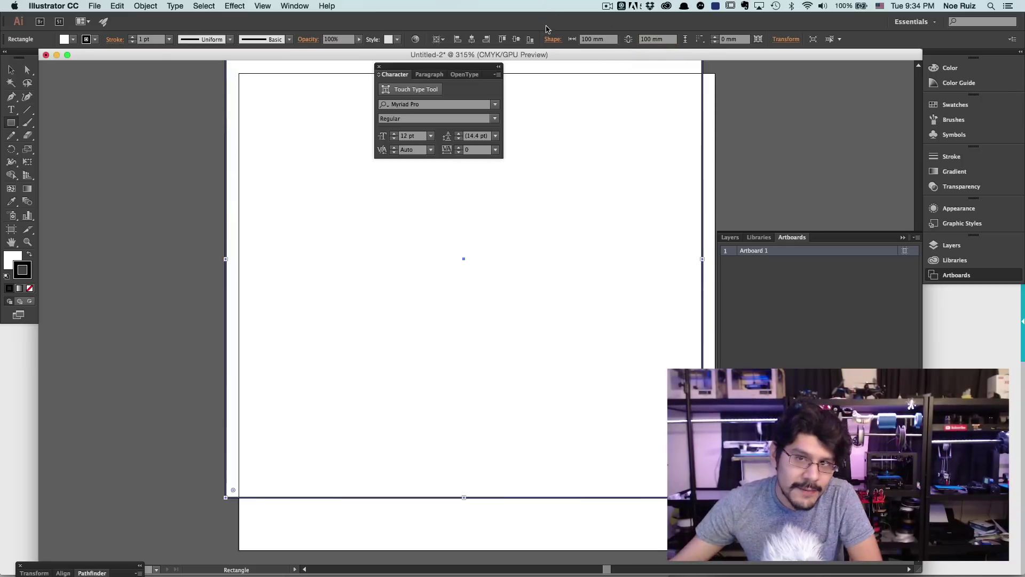
click(471, 39)
click(516, 39)
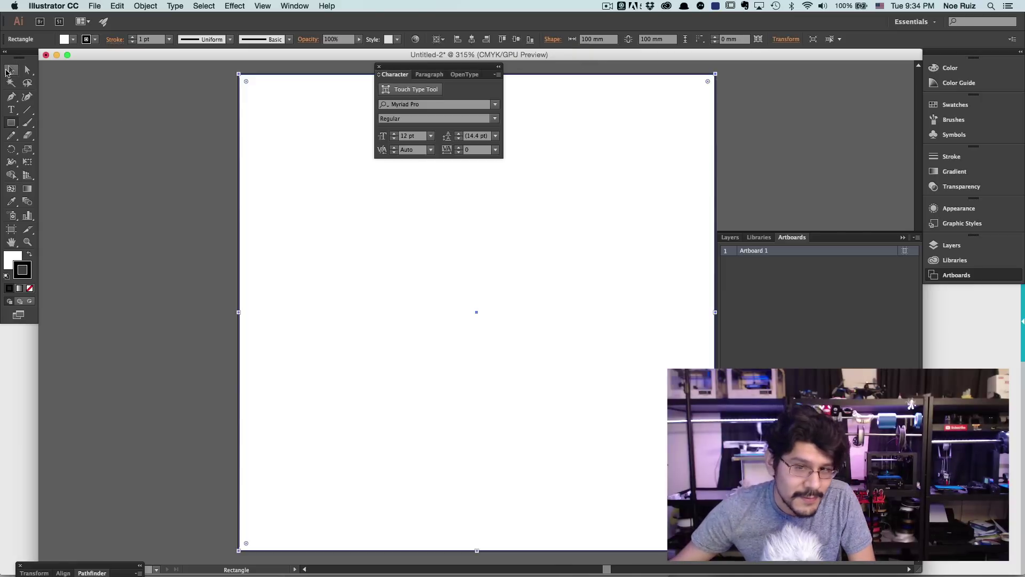
Give the rectangle no stroke and a solid black fill
click(30, 288)
click(13, 262)
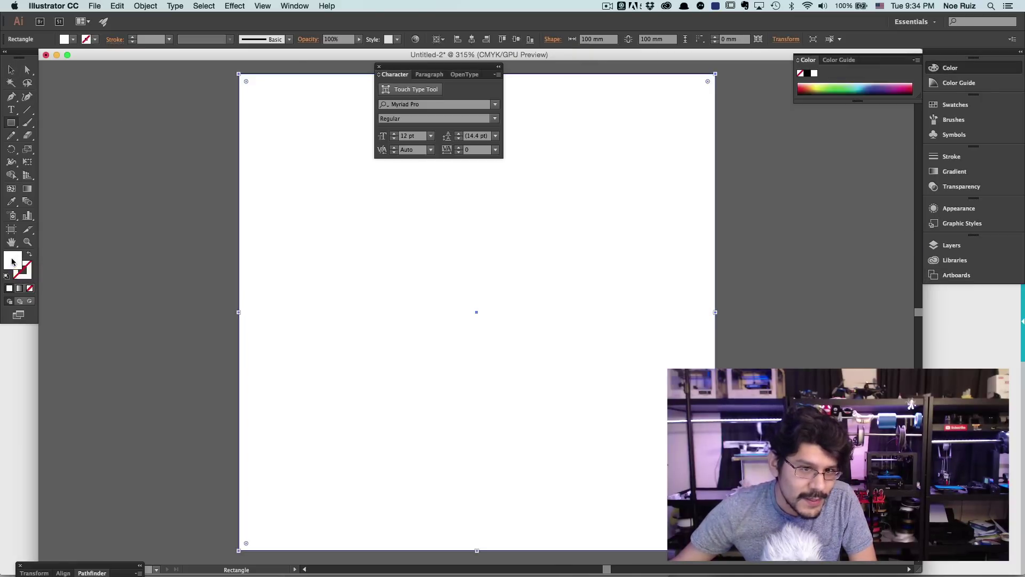
click(94, 6)
Save the document in SVG format with a name beginning '100' and preview its SVG code
click(136, 102)
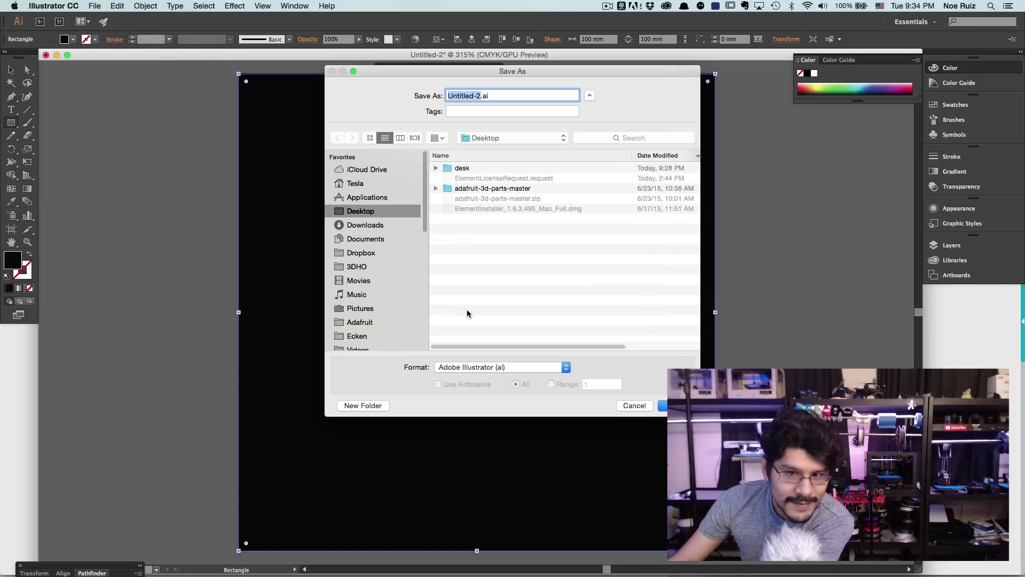
click(502, 367)
click(512, 417)
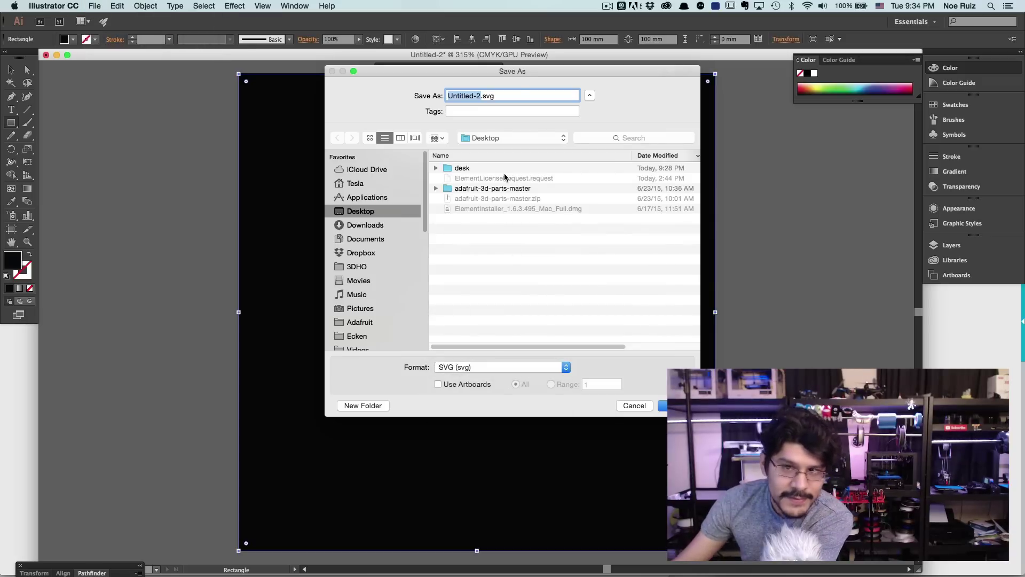
text(100mm)
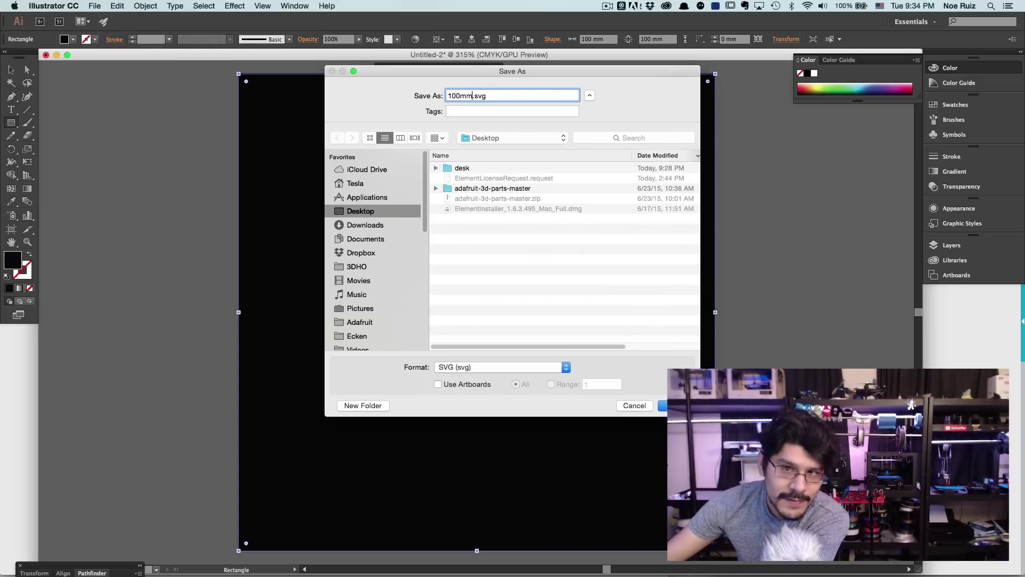
key(Return)
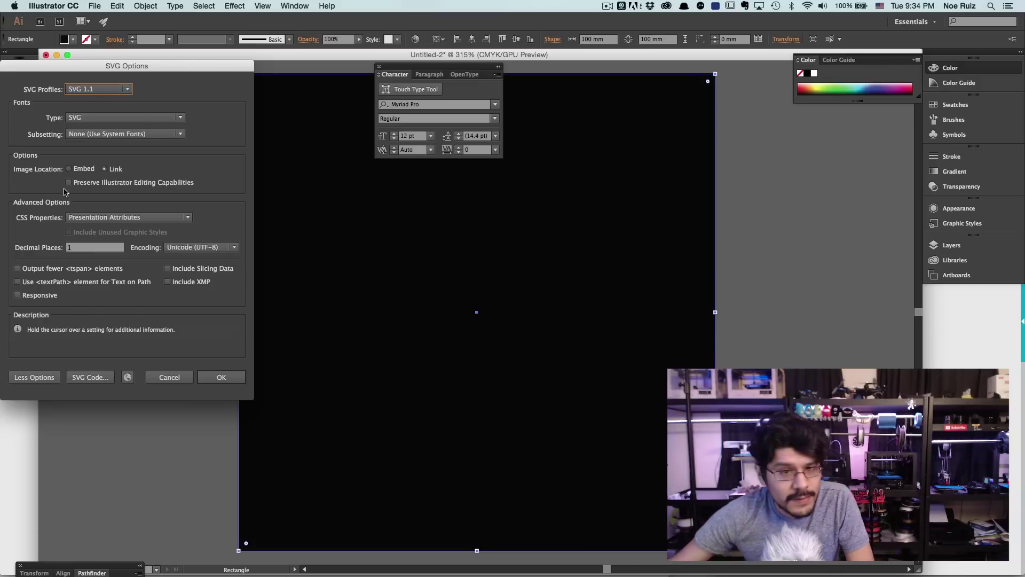
click(89, 377)
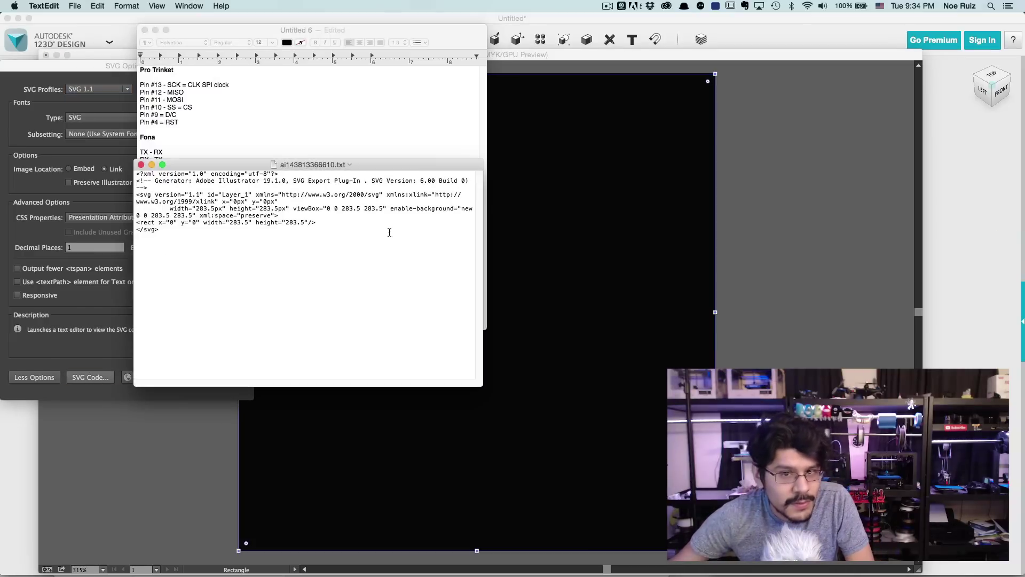
Inspect the rect's width and height of 283.5 in the code, then return to SVG Options
drag(308, 223, 217, 224)
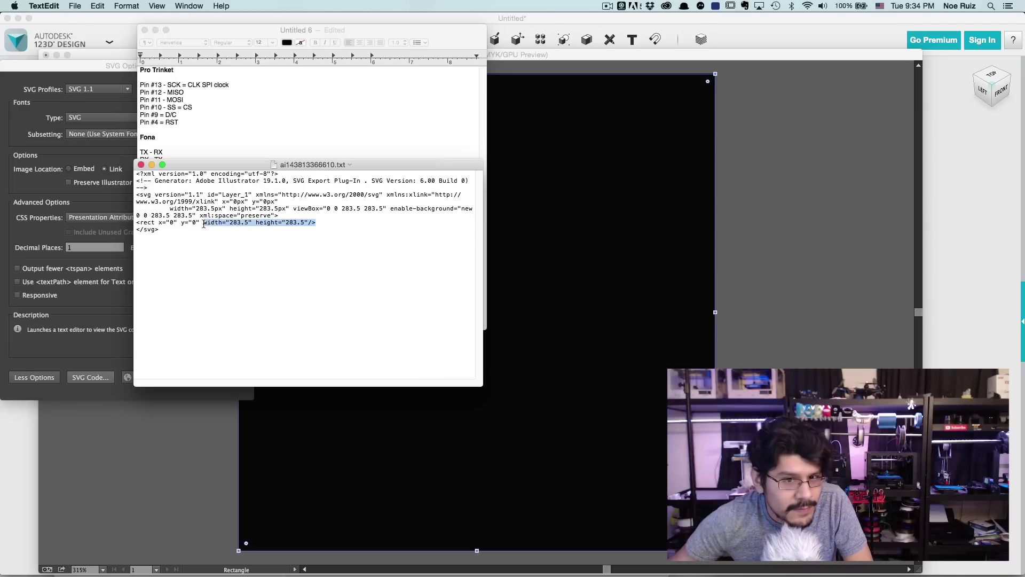
double_click(233, 222)
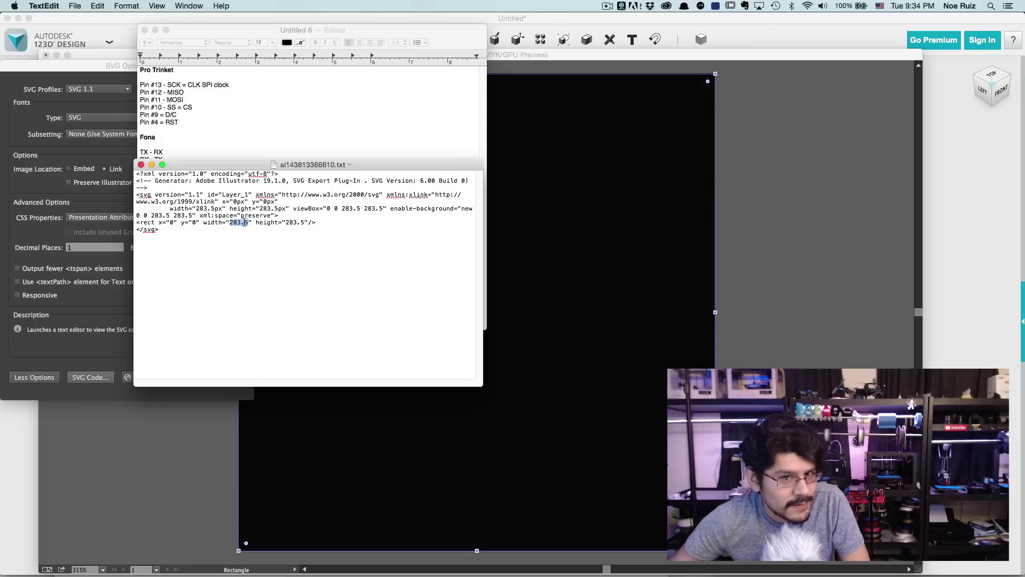
click(105, 200)
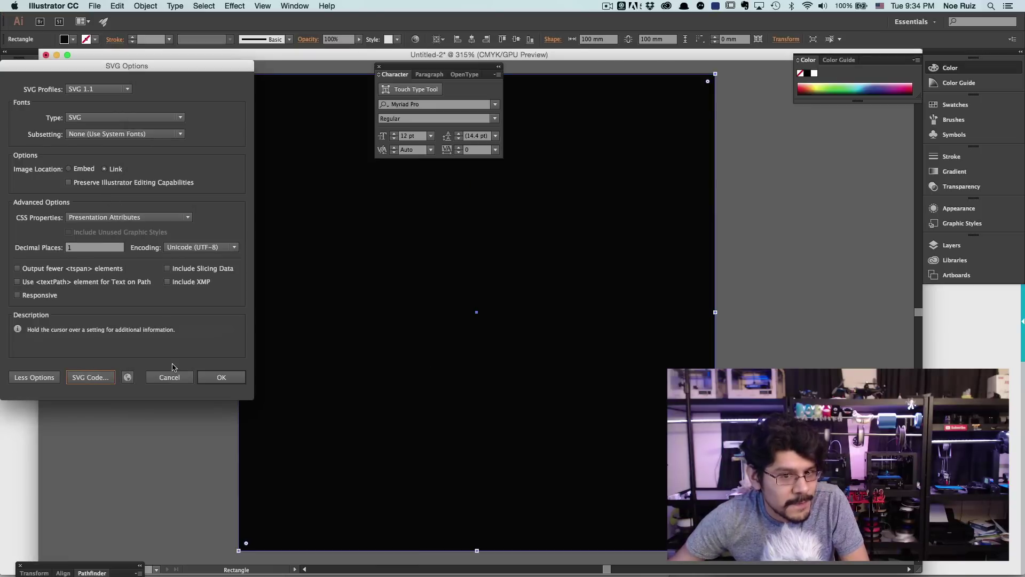
Finish the SVG export and import 100mmbox.svg into 123D Design as a solid
click(217, 377)
key(super+Tab)
key(super+Tab)
key(super+Tab)
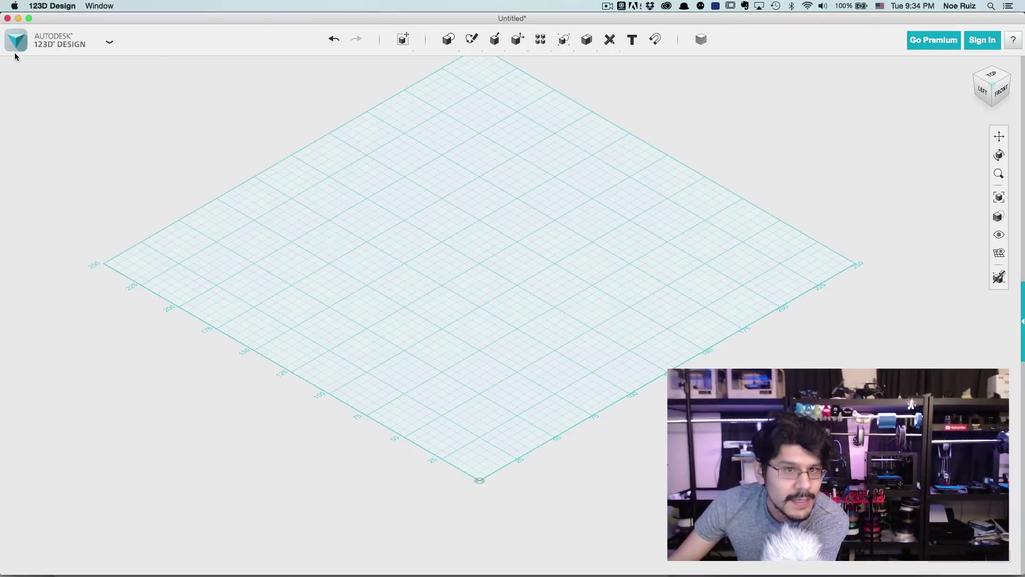
click(16, 42)
mouse_move(72, 132)
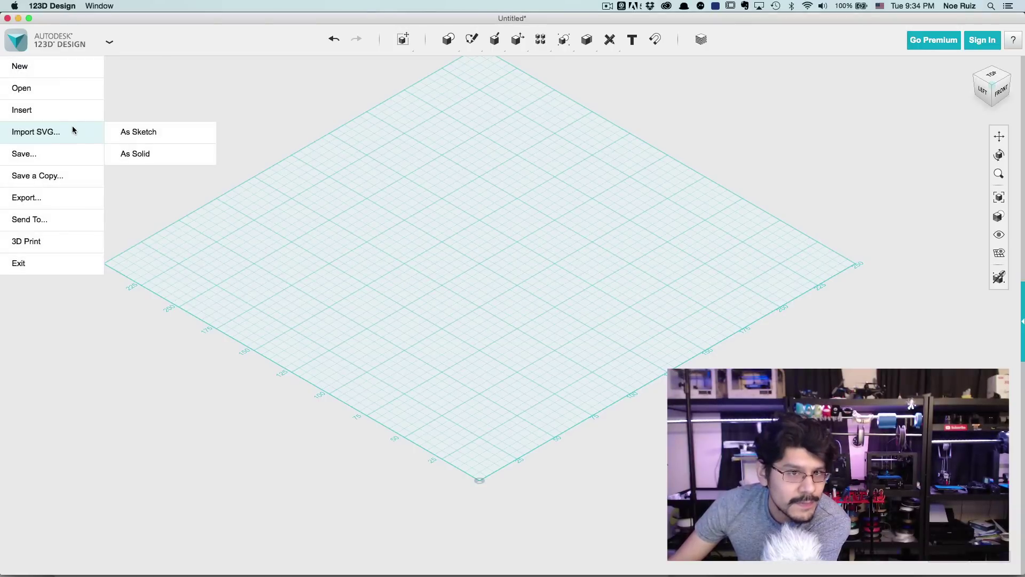
click(146, 154)
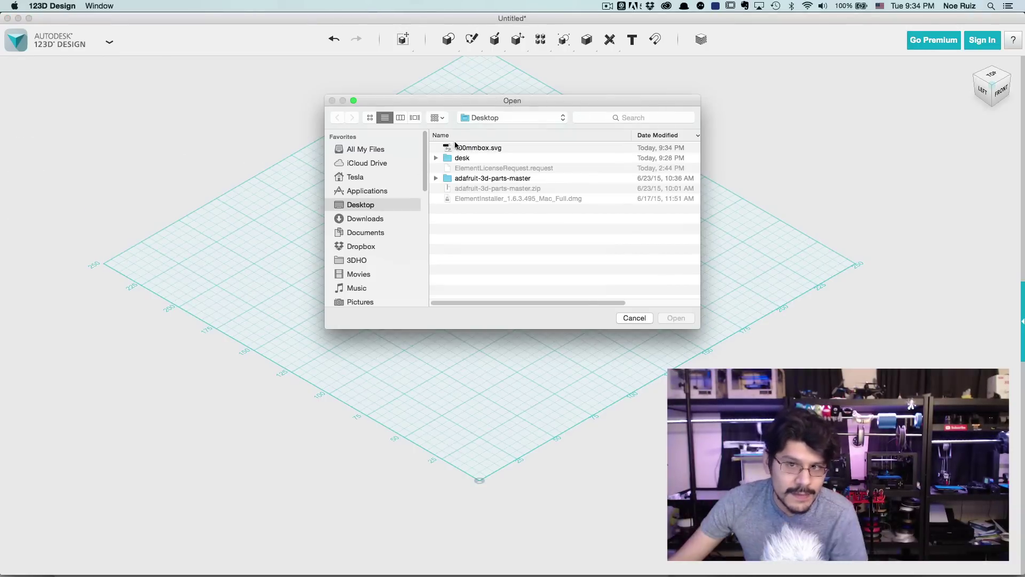
click(463, 148)
key(Return)
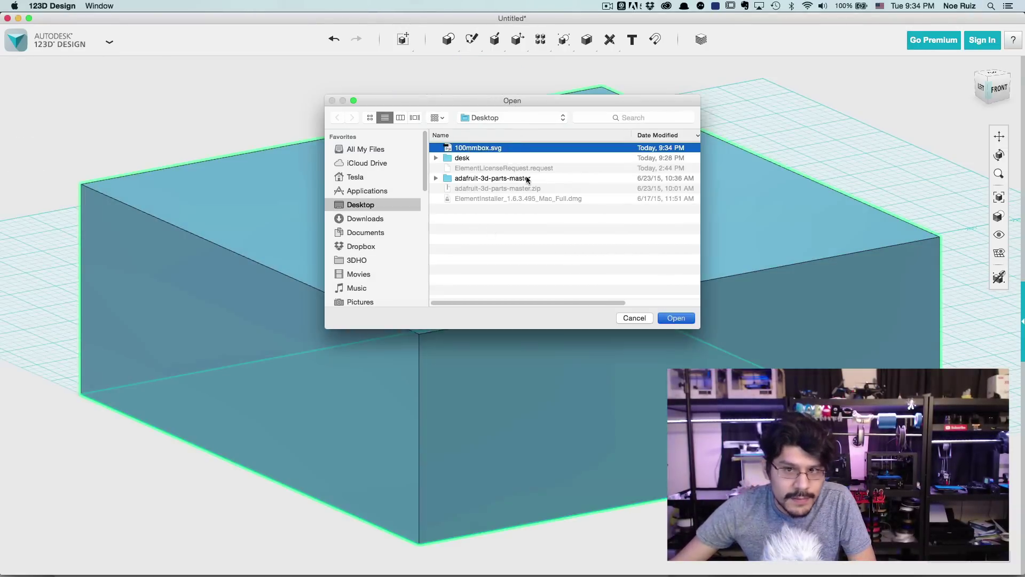
Select the imported box to read its 283.50 mm size, viewing it from above
click(649, 177)
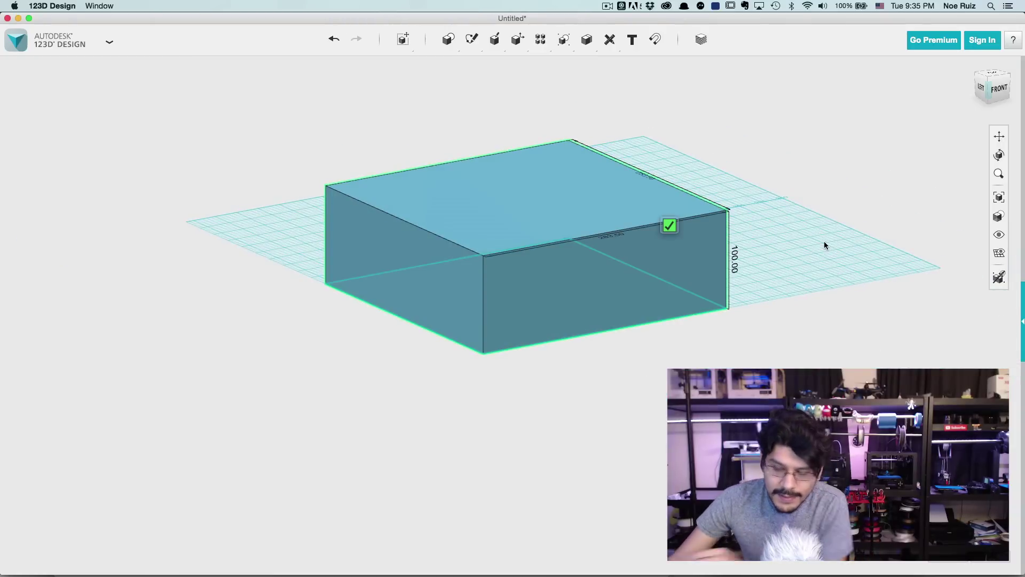
right_drag(823, 242, 838, 264)
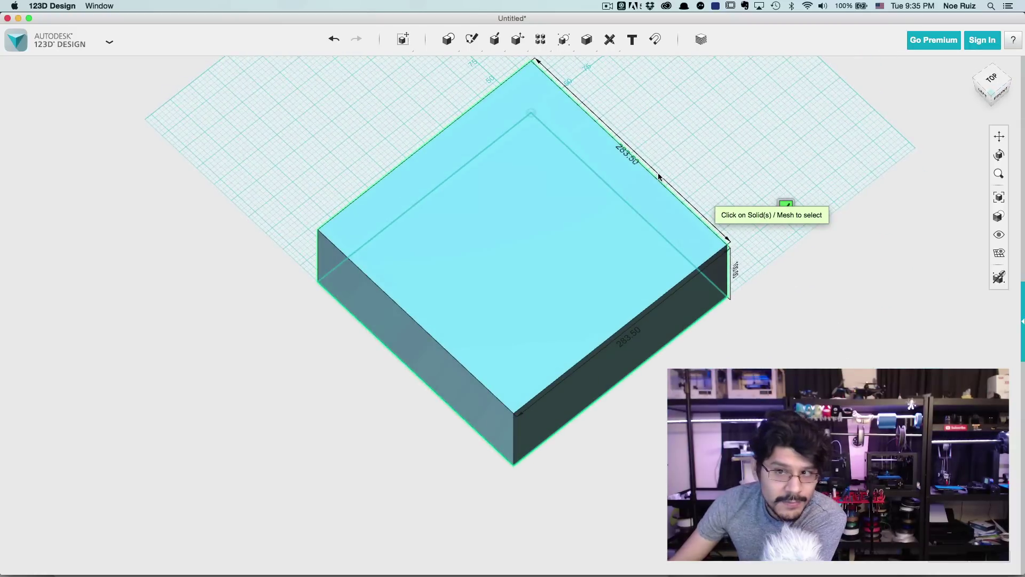
scroll(647, 176, up, 3)
Return to Illustrator's 100mmbox file and start a new document
key(super+Tab)
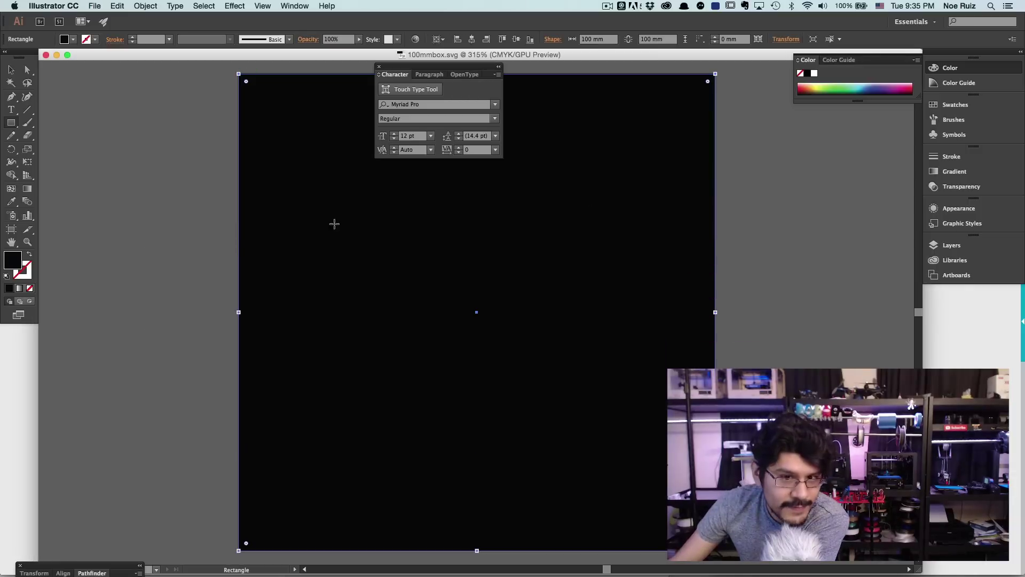
key(super+Tab)
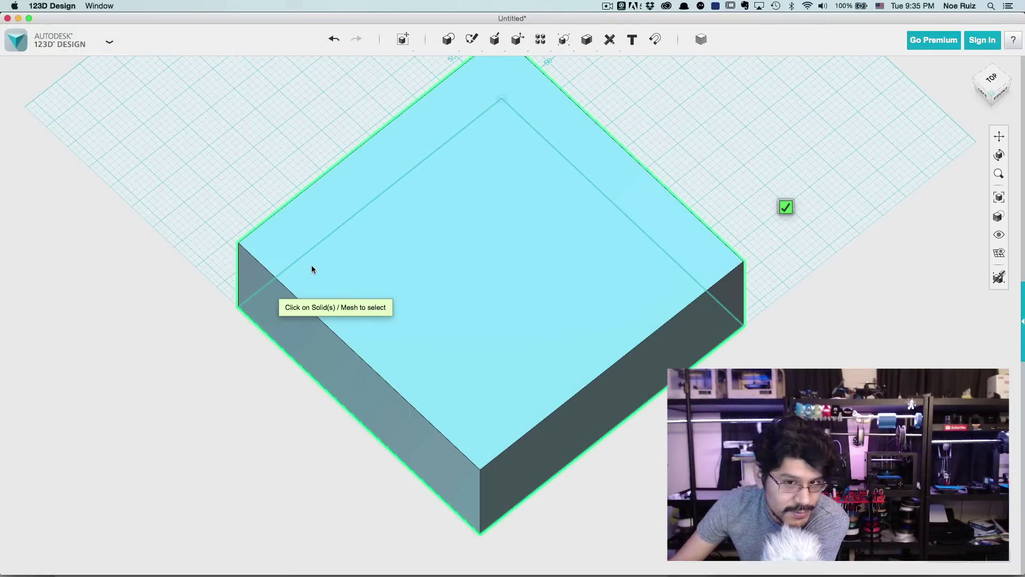
key(super+Tab)
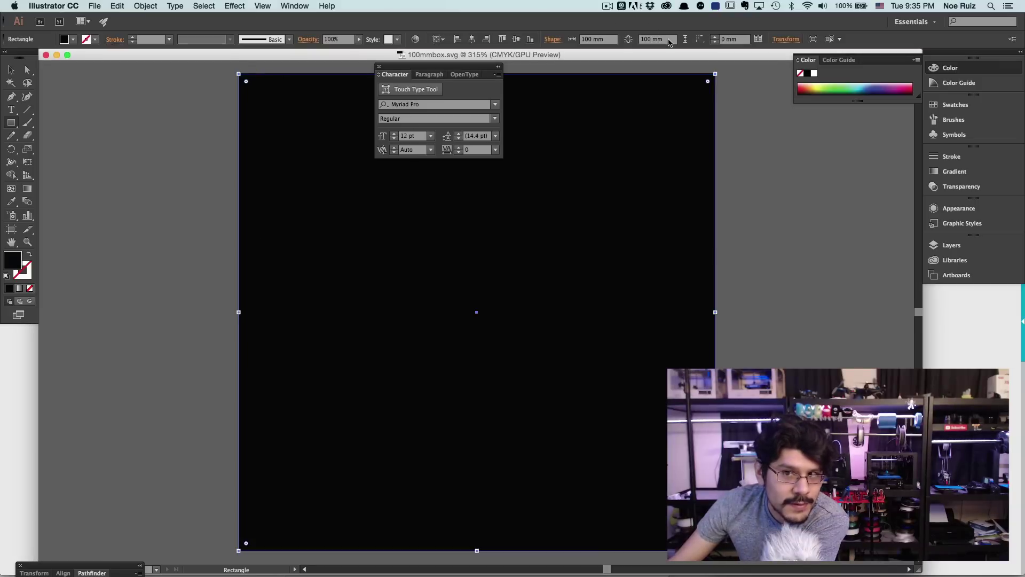
key(super+n)
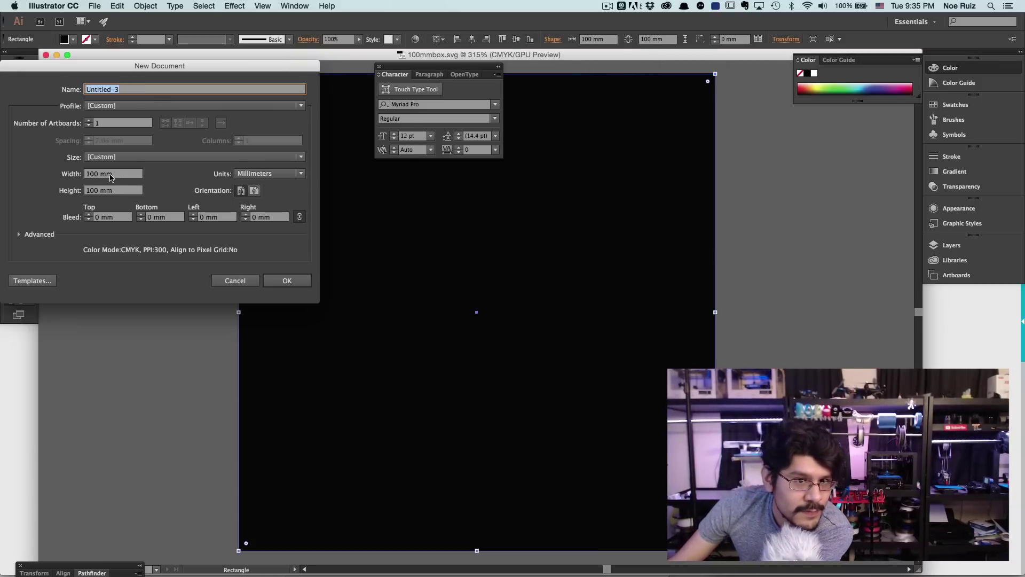
Switch the new document's units to pixels and set width and height to 100 px
click(91, 174)
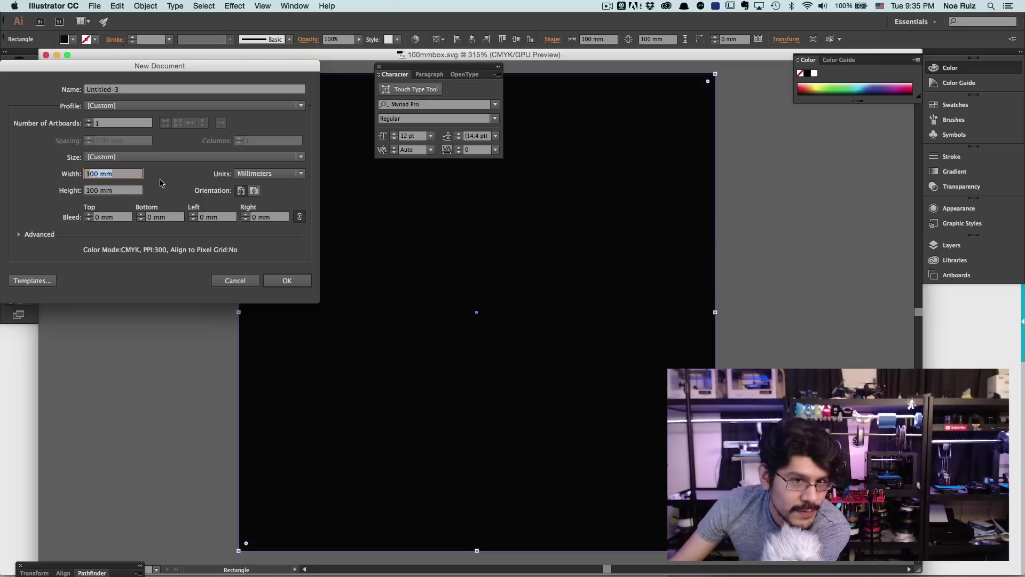
click(263, 174)
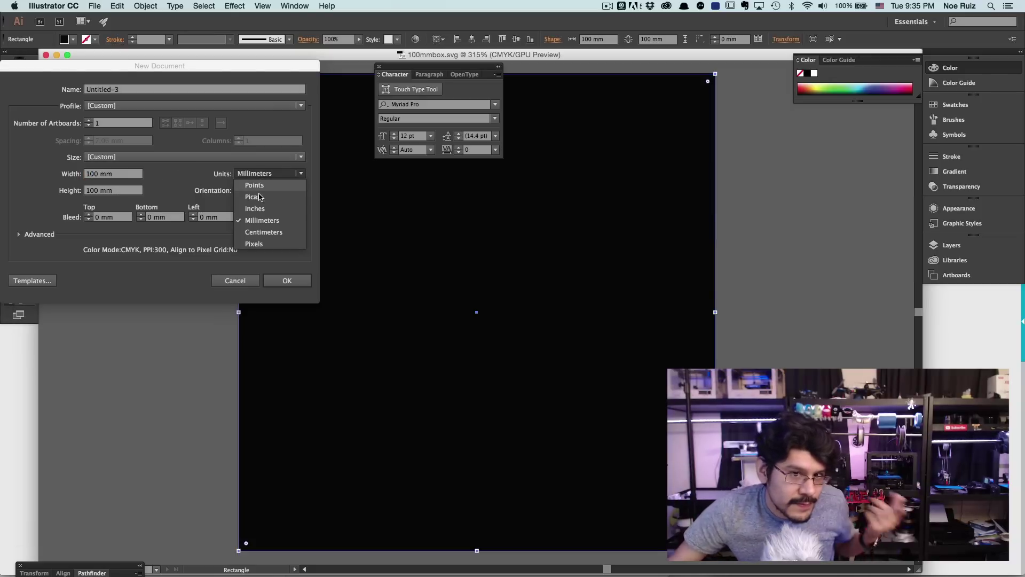
click(254, 243)
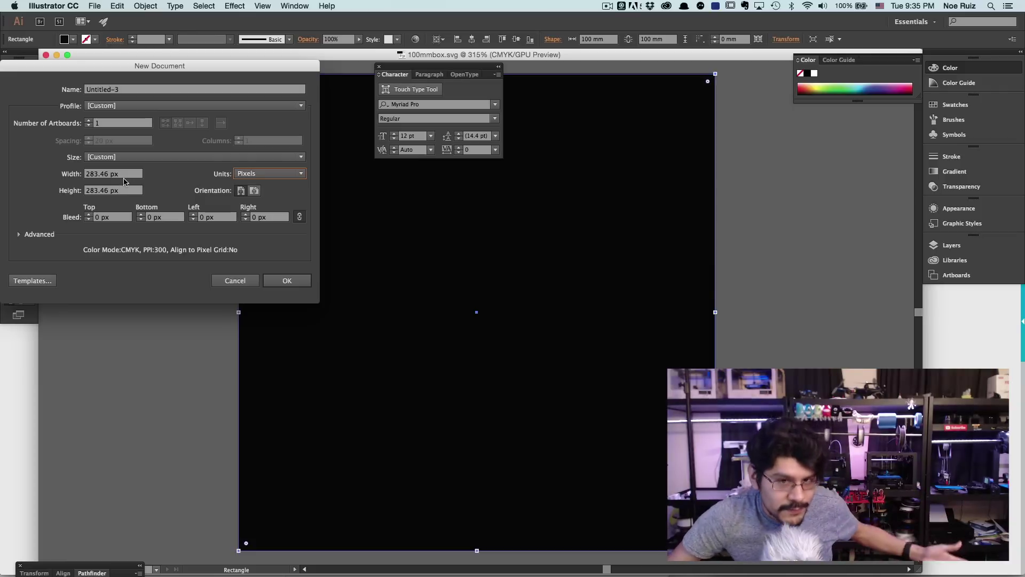
drag(124, 176, 64, 172)
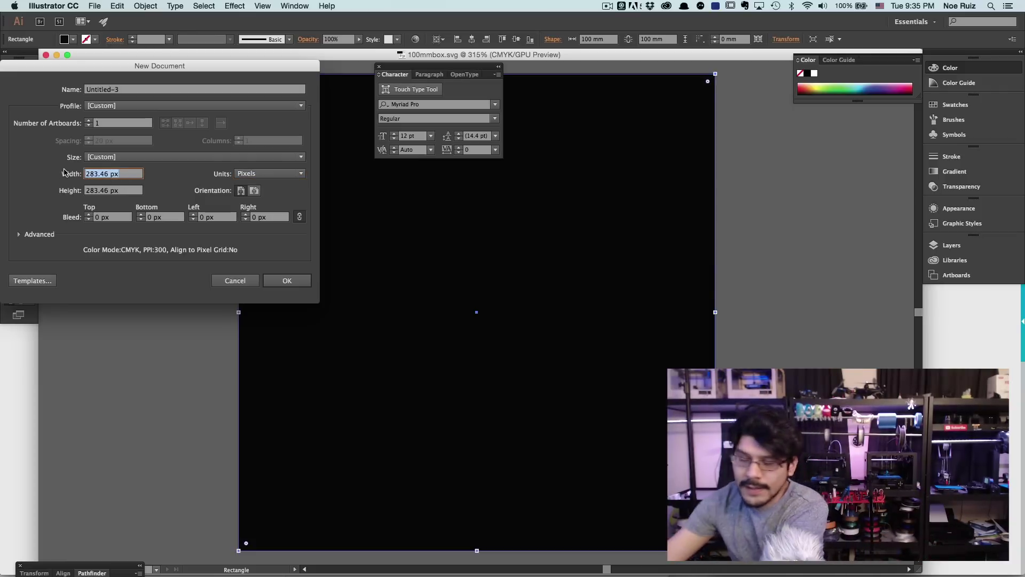
text(100)
key(Tab)
text(100)
key(Return)
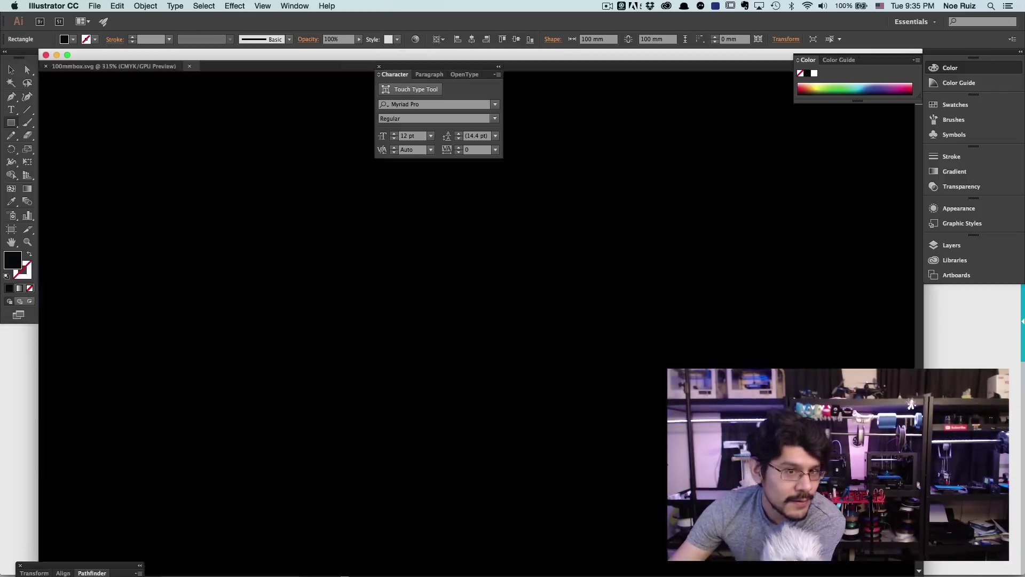
Draw a rectangle on the artboard and set its size to 100 px
click(10, 123)
drag(265, 203, 557, 389)
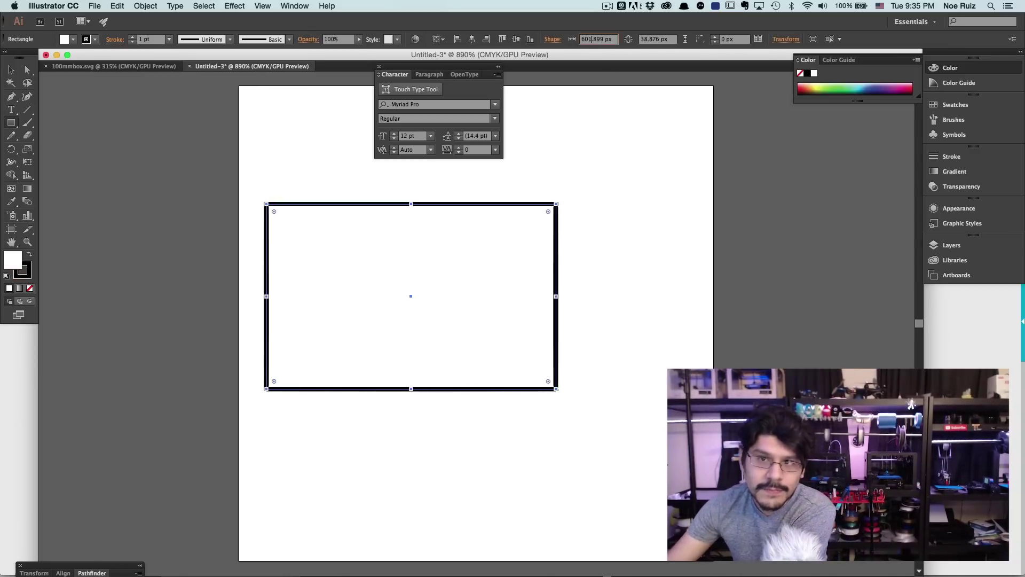
click(642, 40)
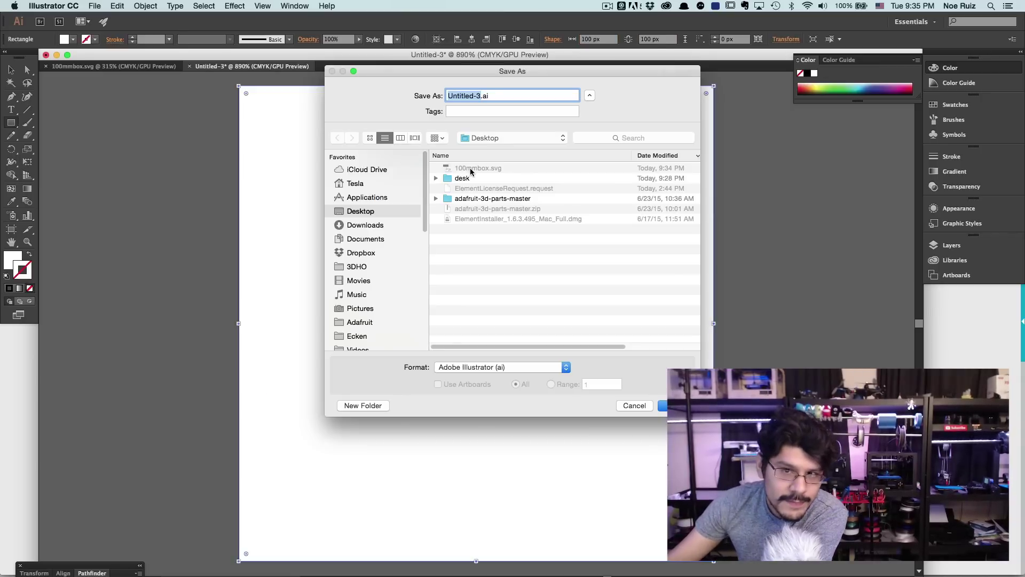
Save the document in SVG format as 100mmbox, replacing the existing 100mmbox.svg
click(470, 169)
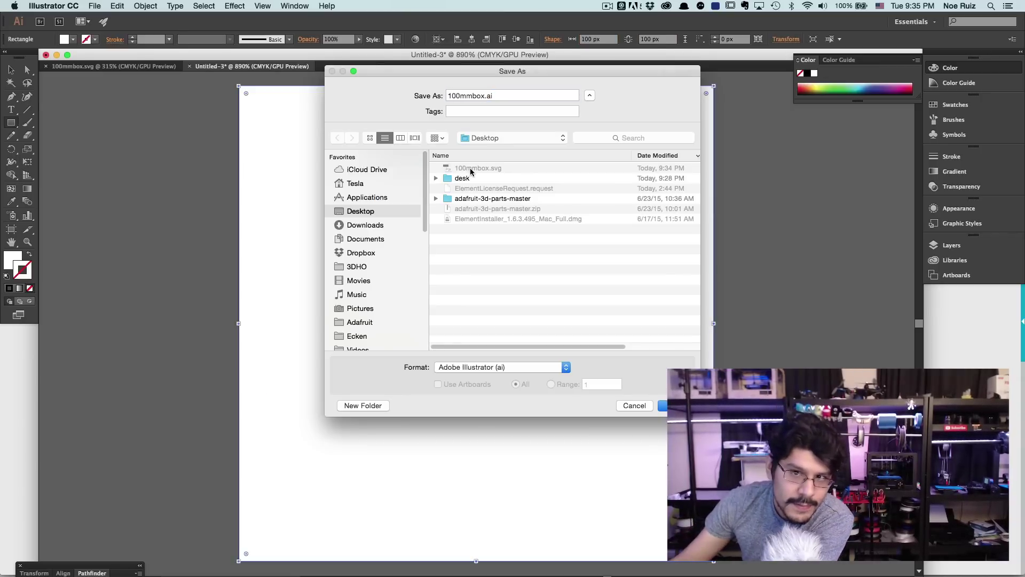
click(508, 367)
click(511, 415)
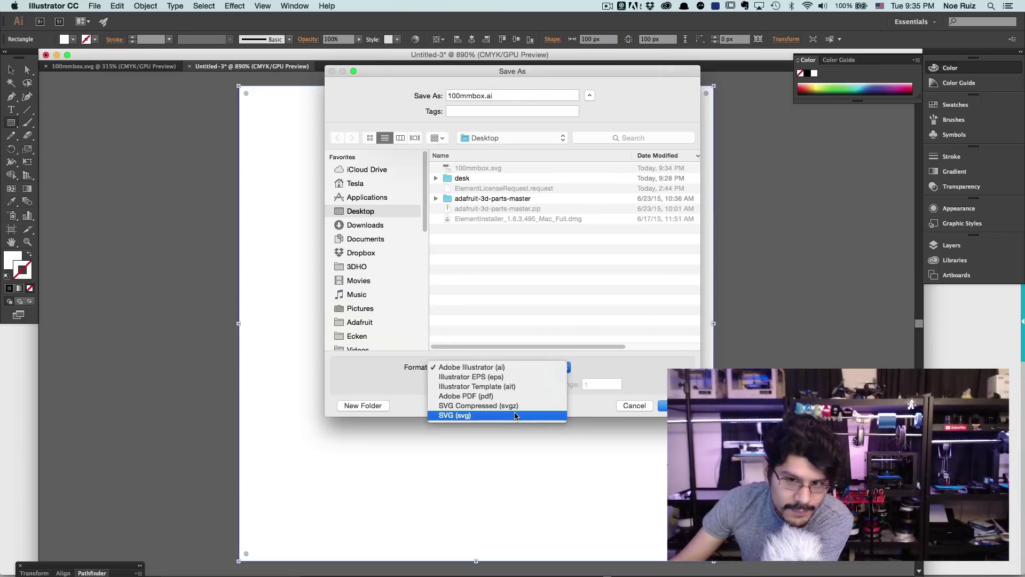
key(Return)
click(590, 142)
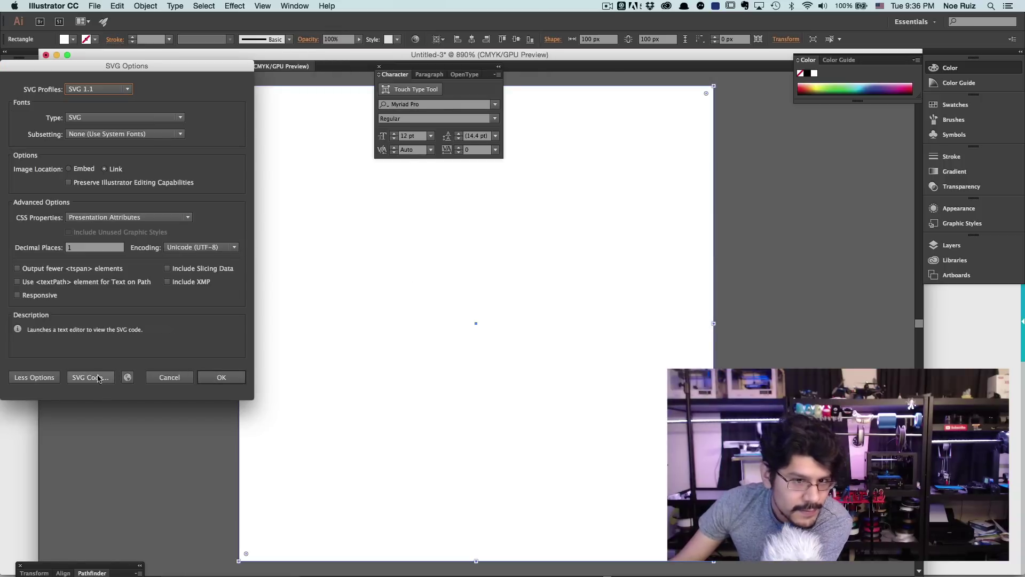
Confirm the SVG code gives width and height 100, then finish the export and go to 123D Design
click(90, 377)
drag(349, 235, 224, 235)
click(111, 349)
click(235, 377)
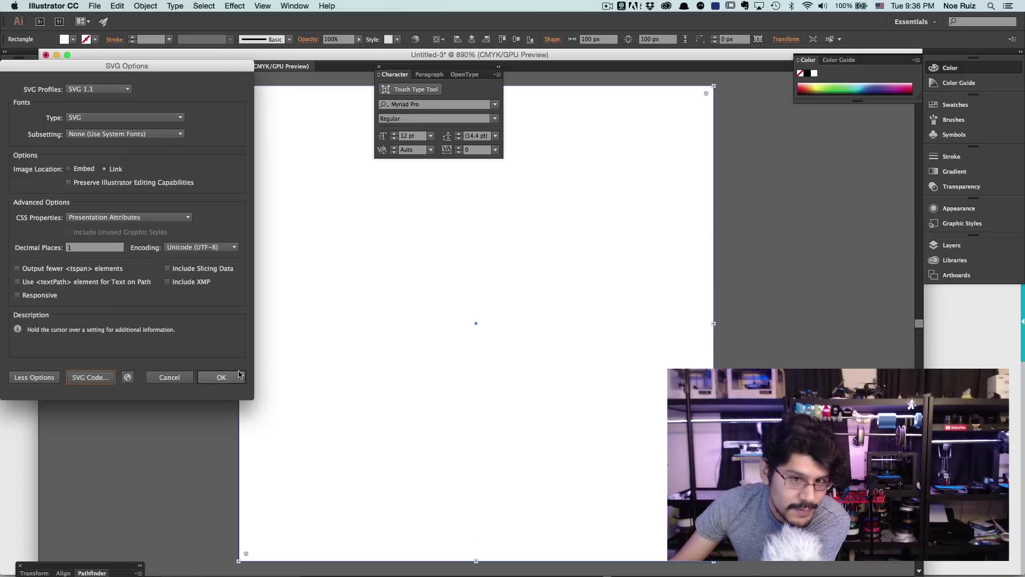
key(super+Tab)
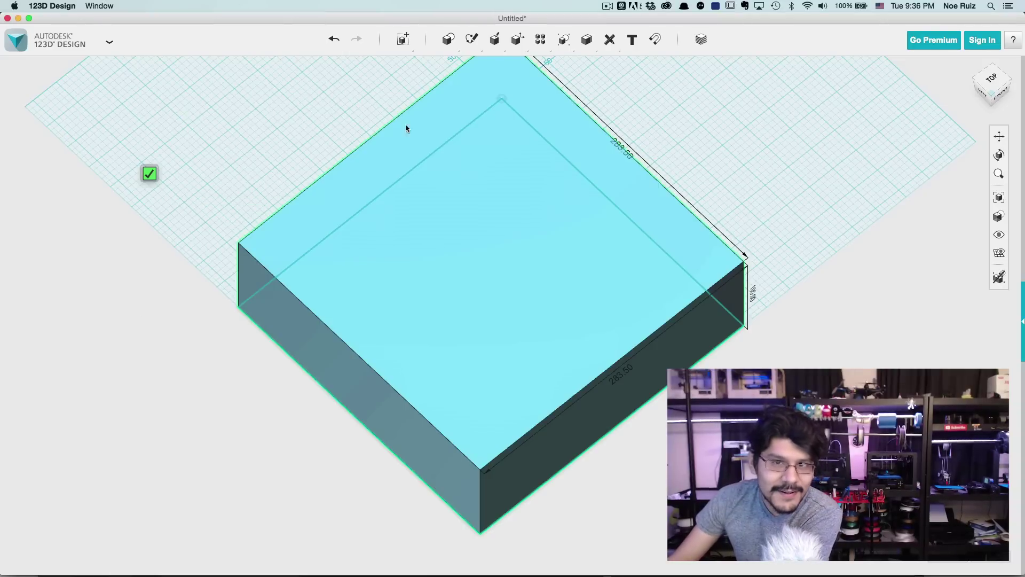
Exit the box edit and delete the old box solid and its sketch outline
click(149, 173)
key(Delete)
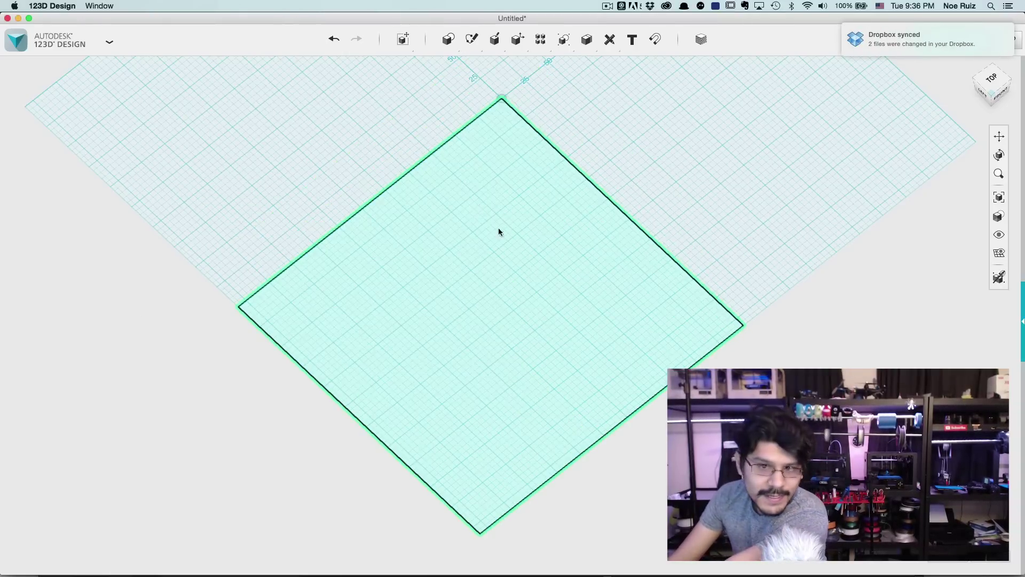
key(Delete)
Import 100mmbox.svg as a solid
click(73, 49)
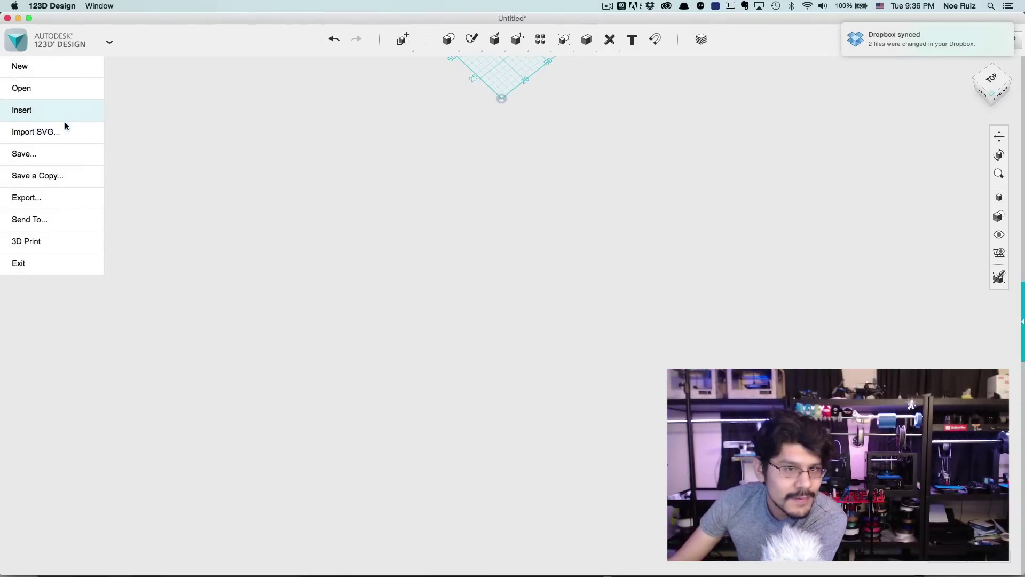
mouse_move(76, 131)
click(140, 153)
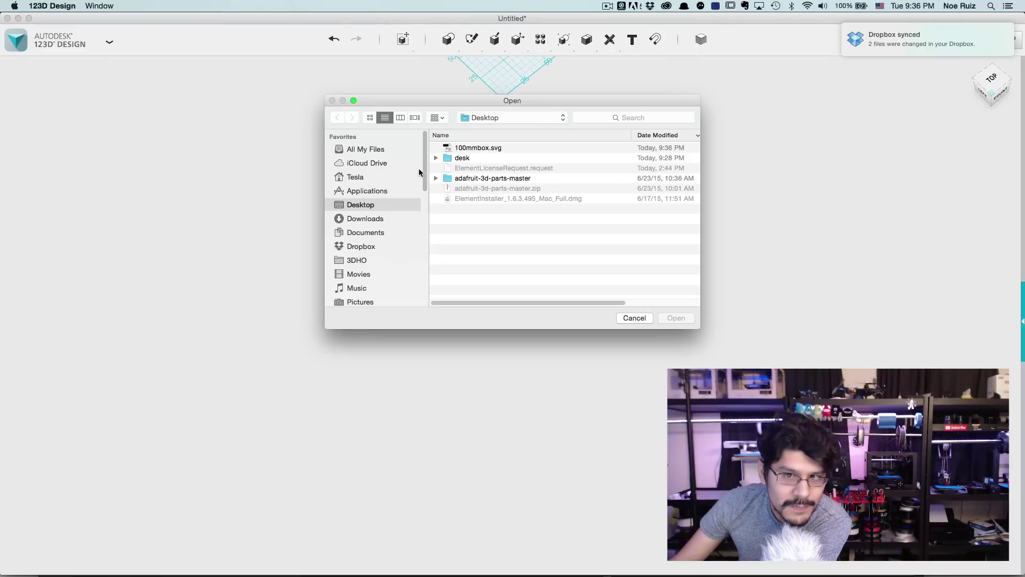
click(469, 149)
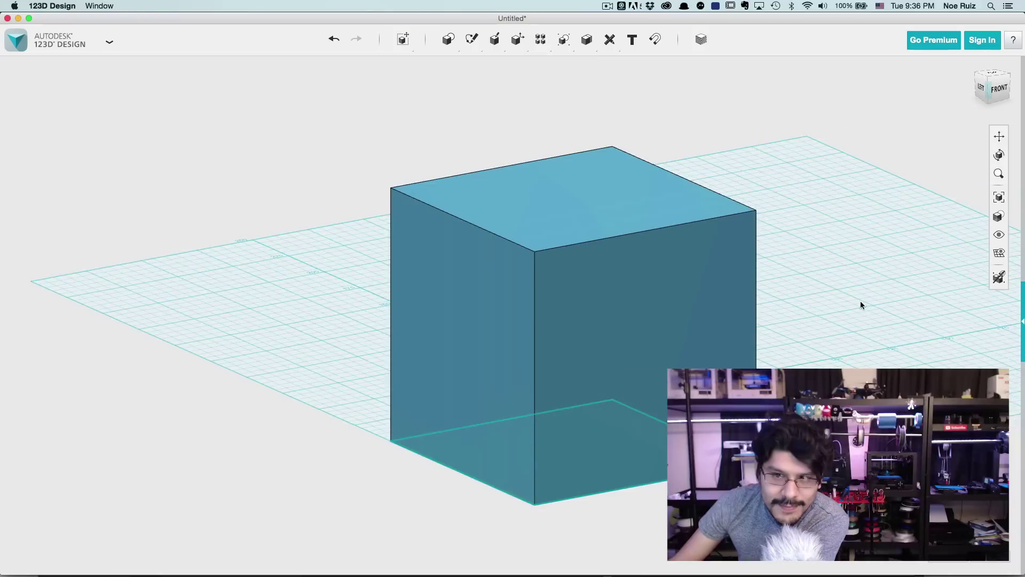
Select the new cube and check that its sides measure 100.00 mm
right_drag(860, 302, 716, 288)
click(625, 425)
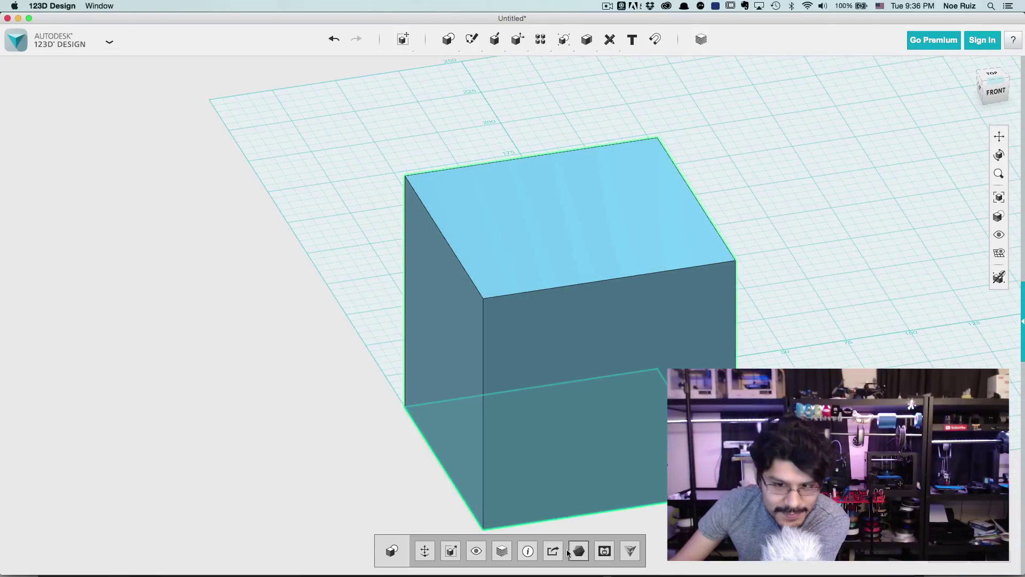
click(527, 550)
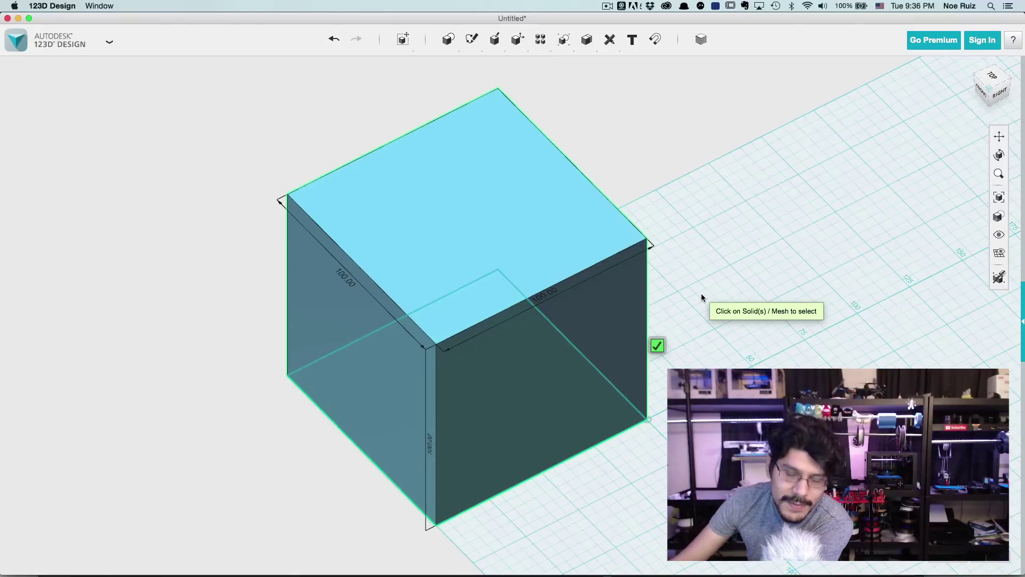
key(super+Tab)
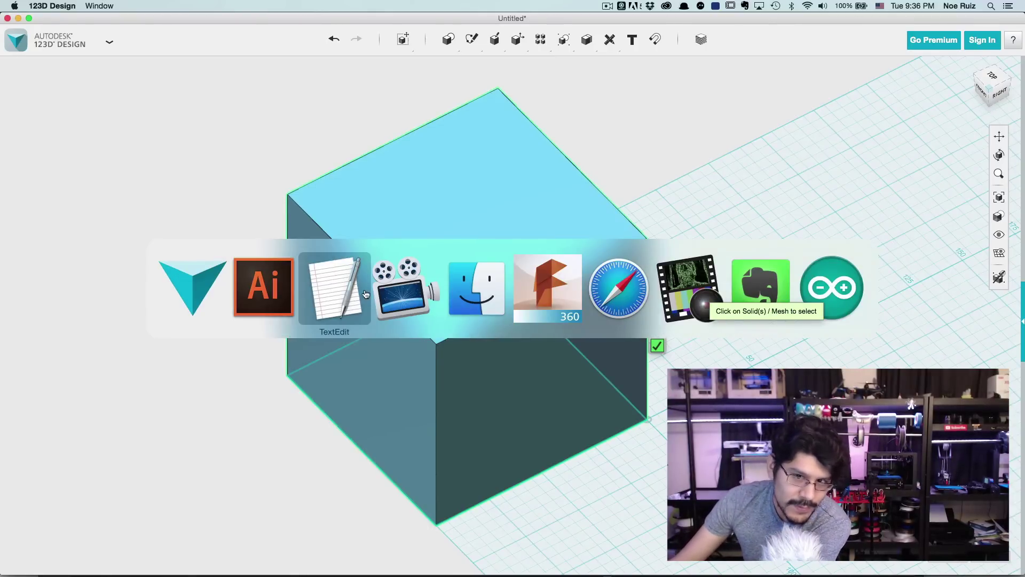
click(401, 282)
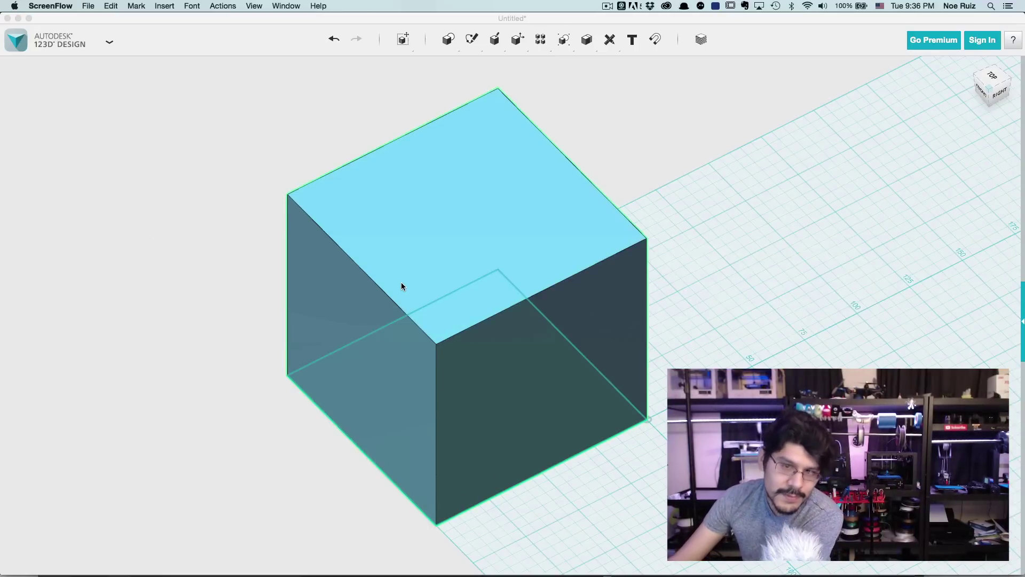
click(607, 6)
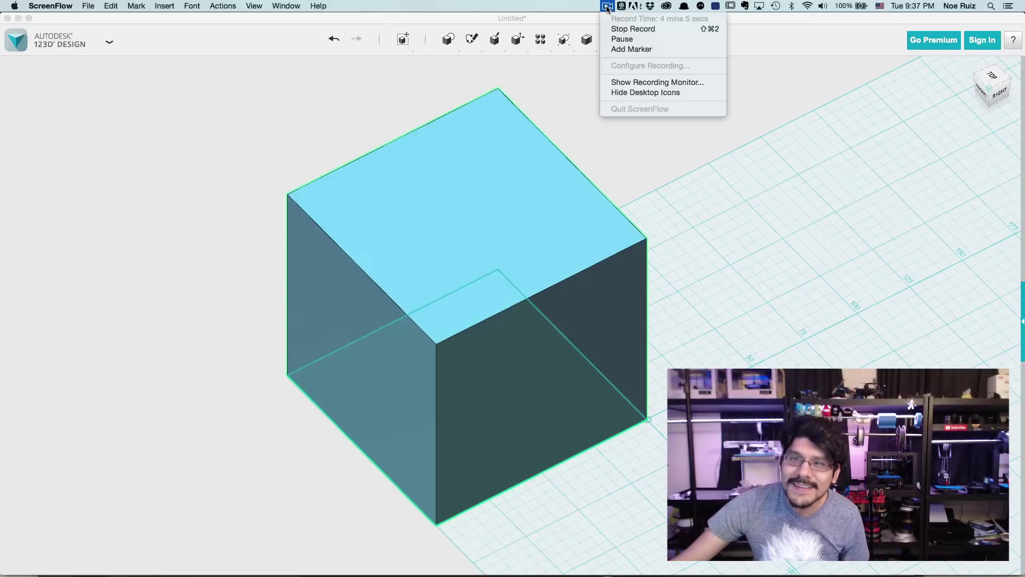